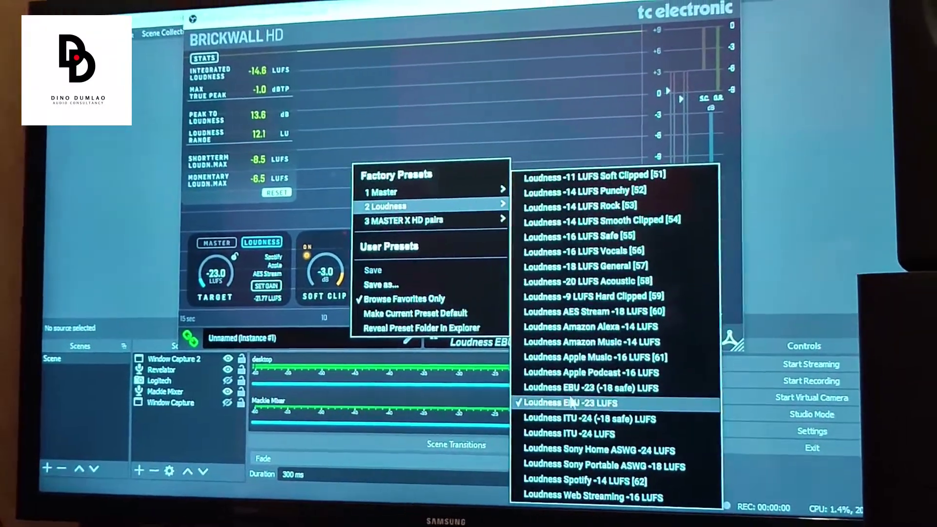
Load the Loudness EBU -23 LUFS factory preset, with its -23.0 LUFS target and -1.00 dB ceiling.
{"action": "left_click", "coordinate": [571, 400]}
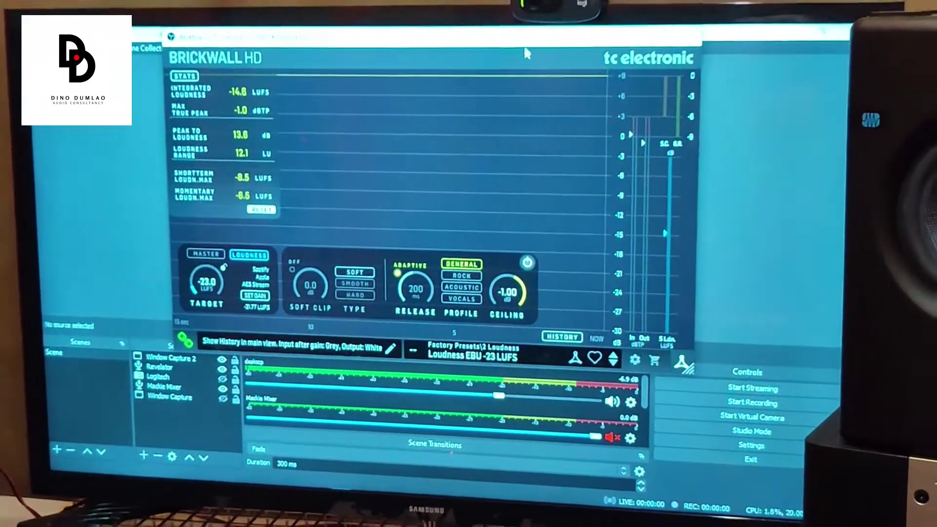
Move the Brickwall HD window lower on screen to uncover the OBS preview.
{"action": "left_click_drag", "start_coordinate": [483, 29], "coordinate": [332, 103]}
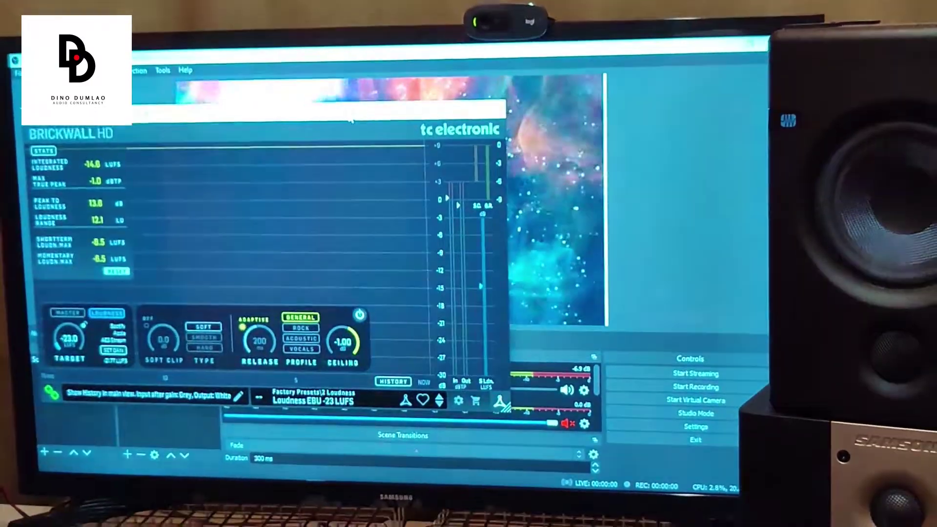
{"action": "mouse_move", "coordinate": [332, 103]}
{"action": "left_mouse_down"}
{"action": "mouse_move", "coordinate": [315, 348]}
{"action": "mouse_move", "coordinate": [537, 62]}
{"action": "left_mouse_up"}
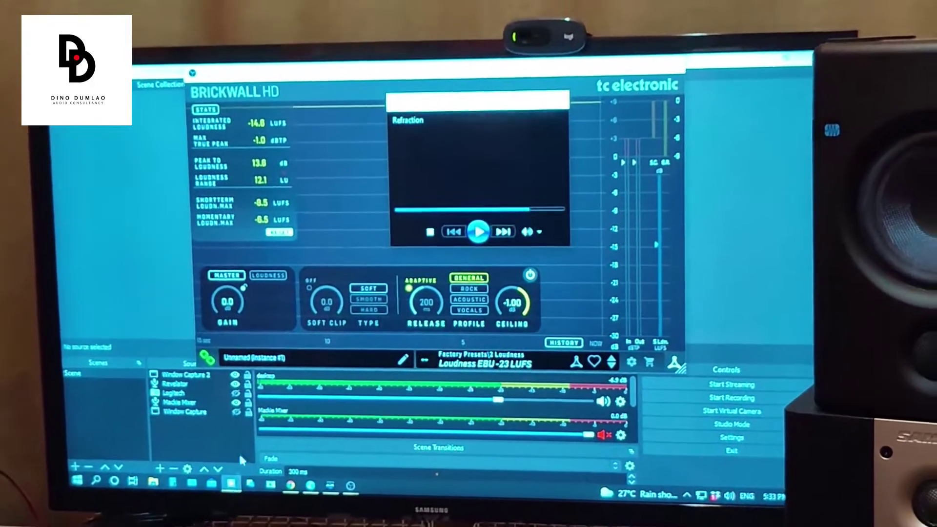
Start the Refraction track in the media player and bring Brickwall HD back to the front.
{"action": "left_click", "coordinate": [391, 224]}
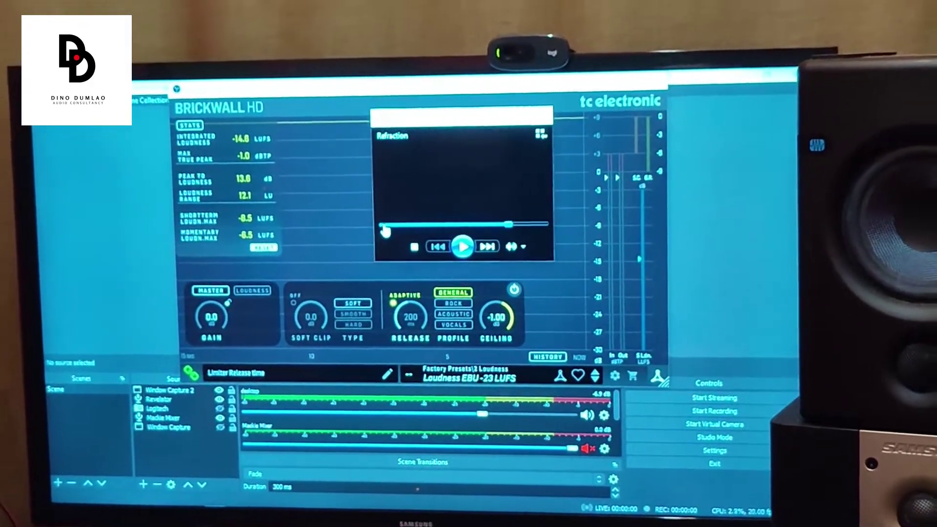
{"action": "left_click", "coordinate": [467, 244]}
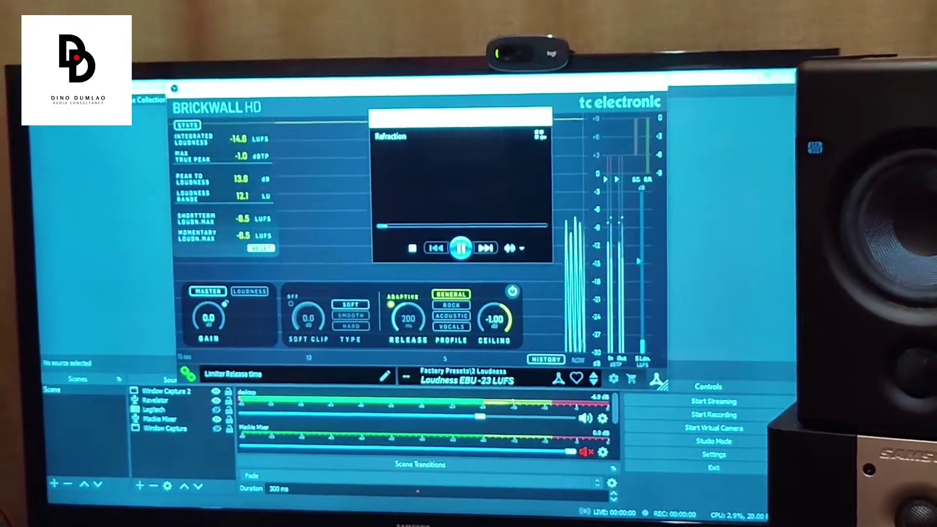
{"action": "left_click", "coordinate": [336, 300]}
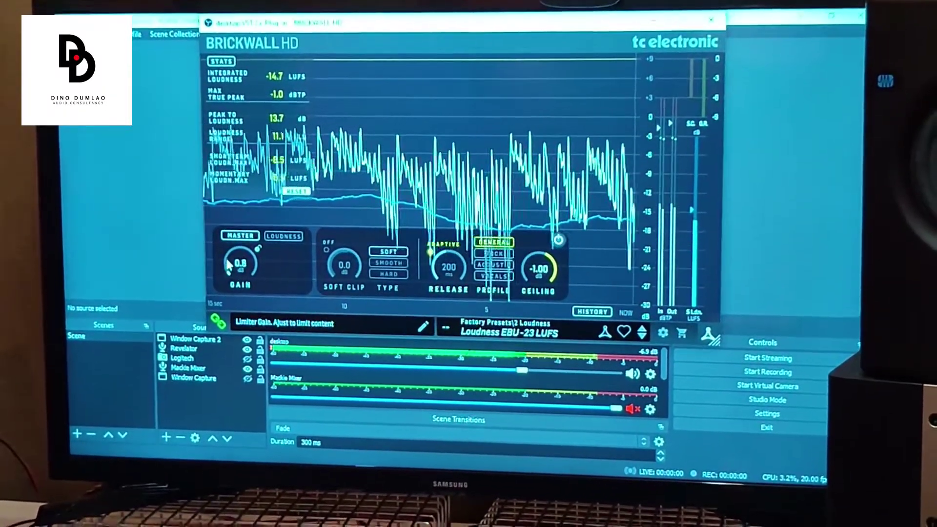
Turn the MASTER GAIN knob up to about +5.0 dB while Refraction keeps playing.
{"action": "mouse_move", "coordinate": [229, 275]}
{"action": "left_mouse_down"}
{"action": "mouse_move", "coordinate": [212, 210]}
{"action": "mouse_move", "coordinate": [217, 163]}
{"action": "left_mouse_up"}
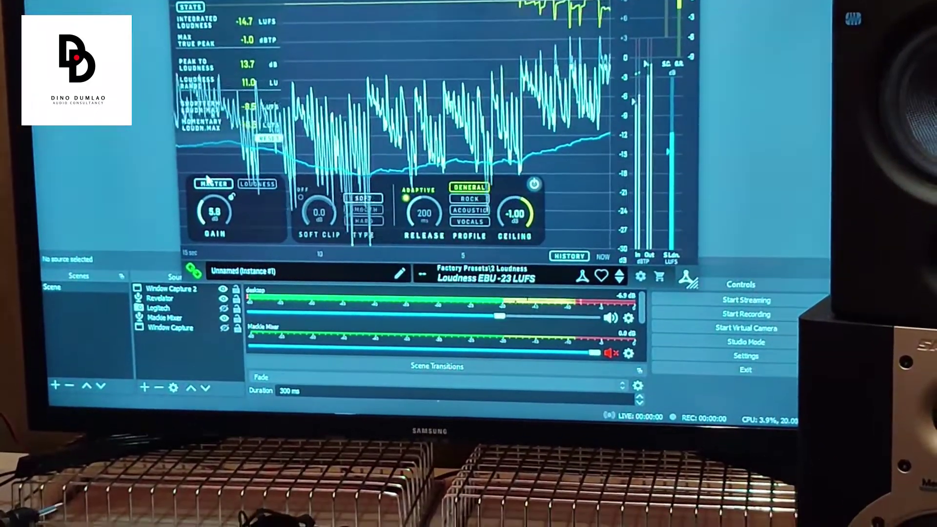